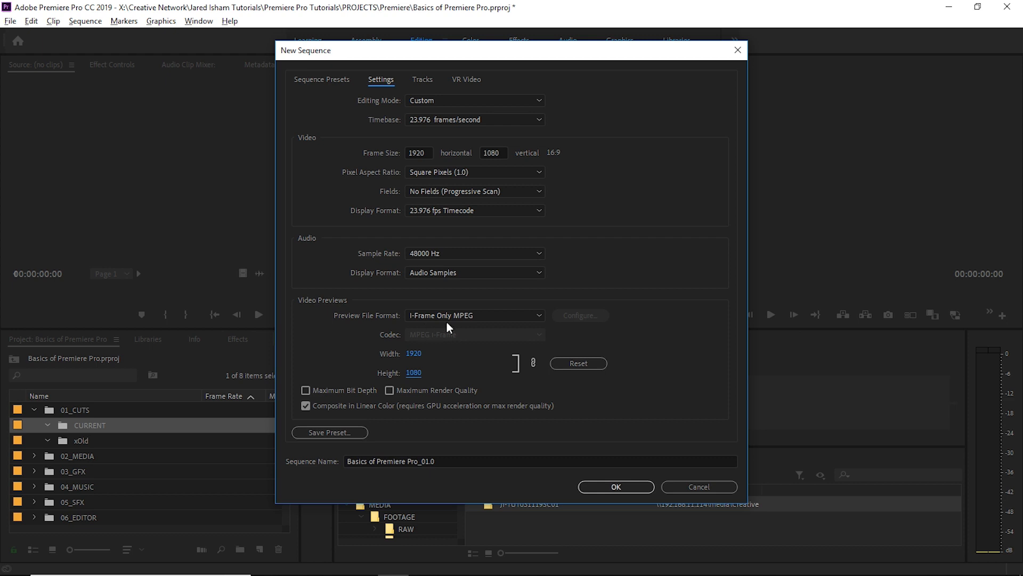
# - Set the video previews to QuickTime with the Apple ProRes 422 Proxy codec and enable Maximum Render Quality
pyautogui.click(455, 319)
pyautogui.click(440, 472)
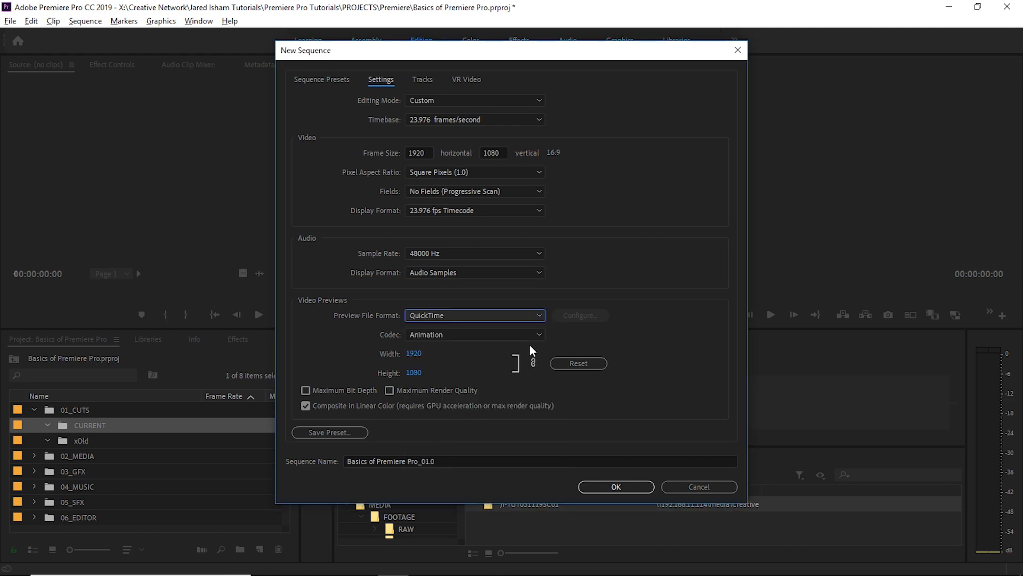
pyautogui.click(513, 334)
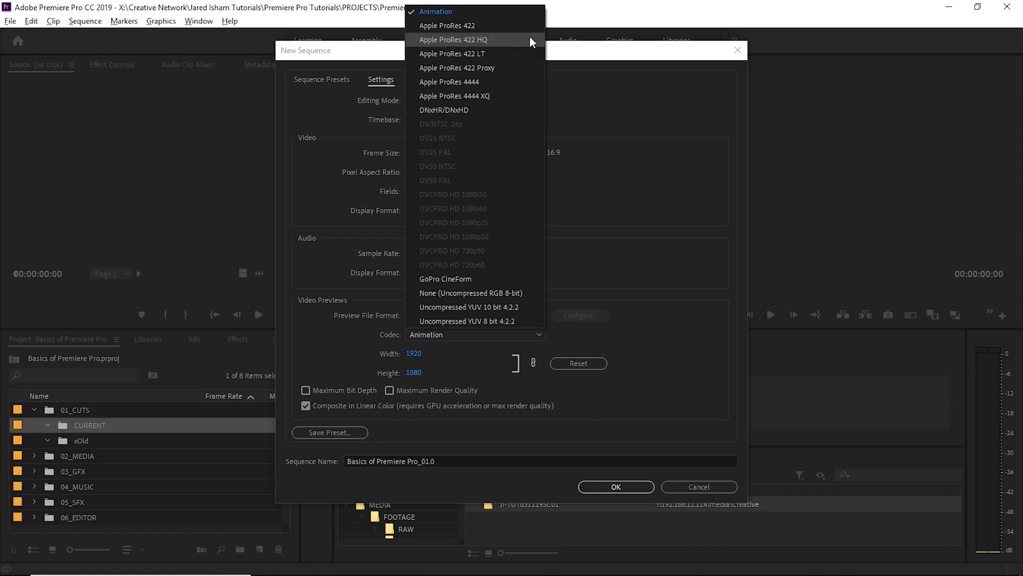
pyautogui.click(532, 71)
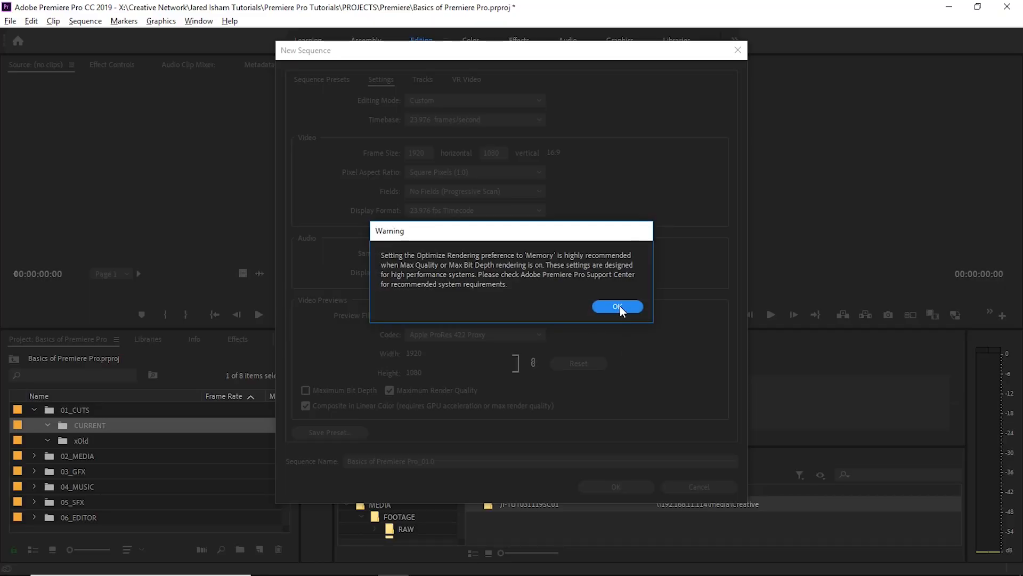
pyautogui.click(618, 306)
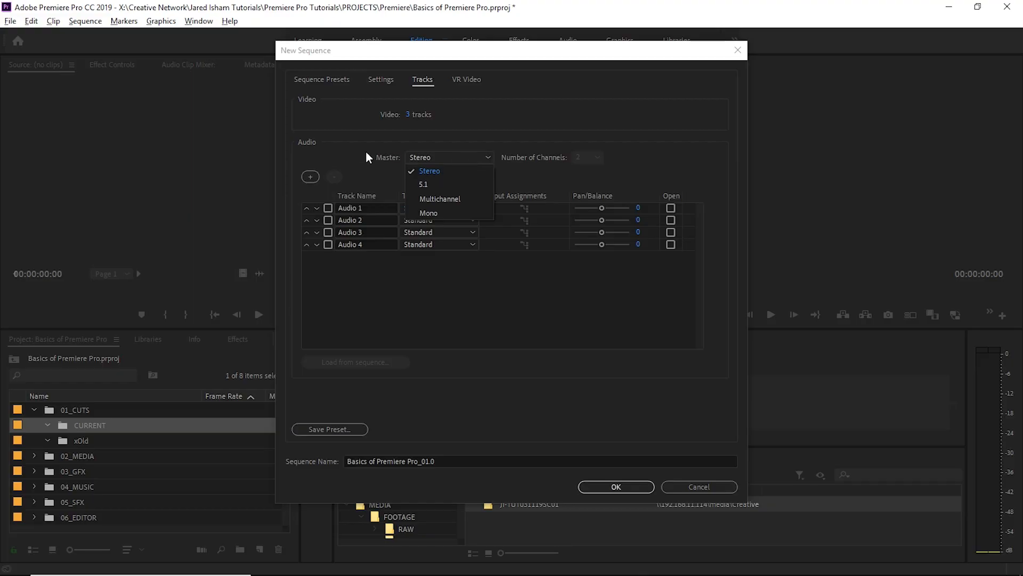
# - Set the sequence's audio master to Multichannel with 8 channels
pyautogui.press('Escape')
pyautogui.click(449, 201)
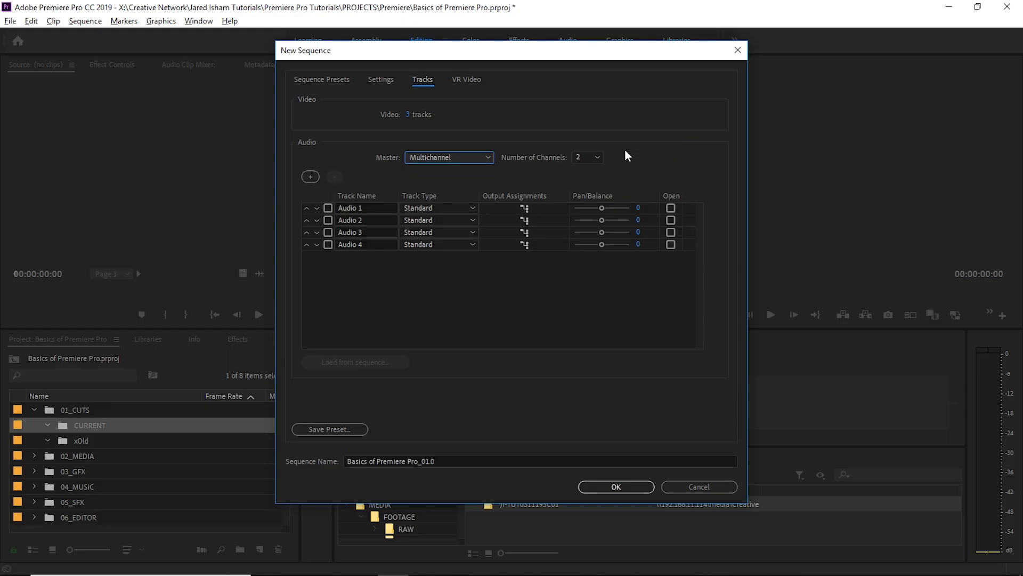
pyautogui.click(595, 157)
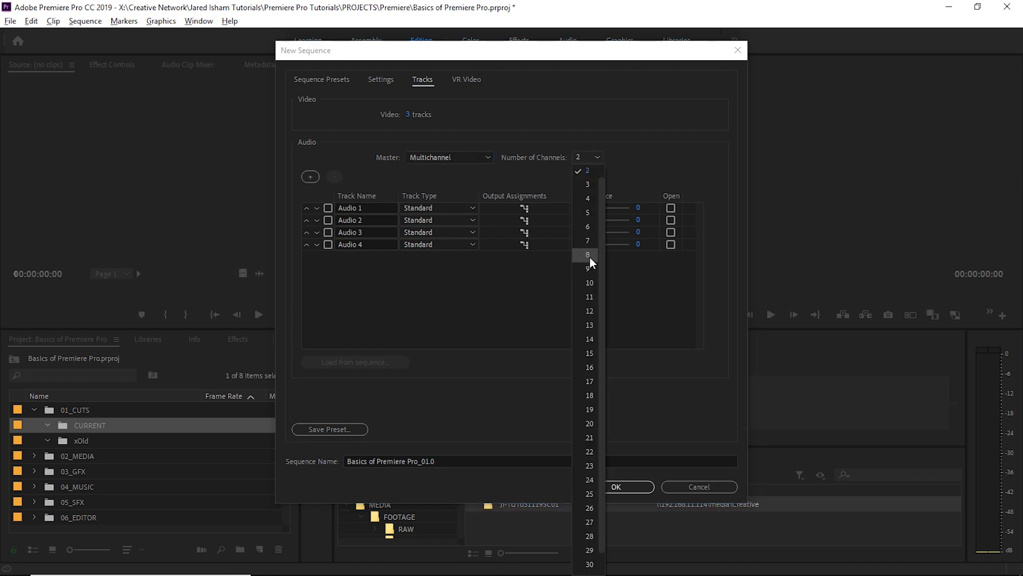
pyautogui.scroll(-1, 583, 255)
pyautogui.scroll(1, 593, 270)
pyautogui.click(591, 265)
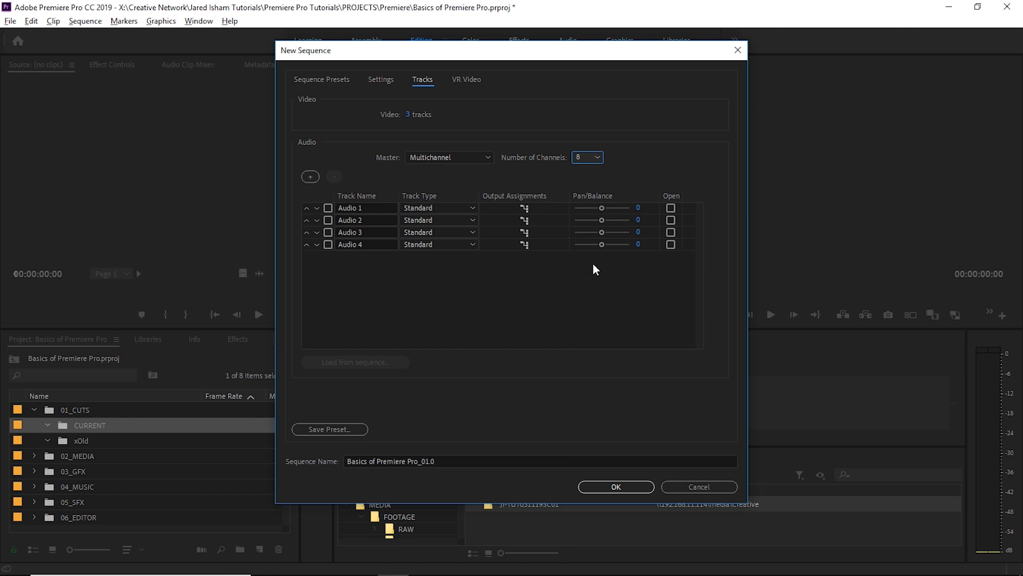
pyautogui.click(523, 208)
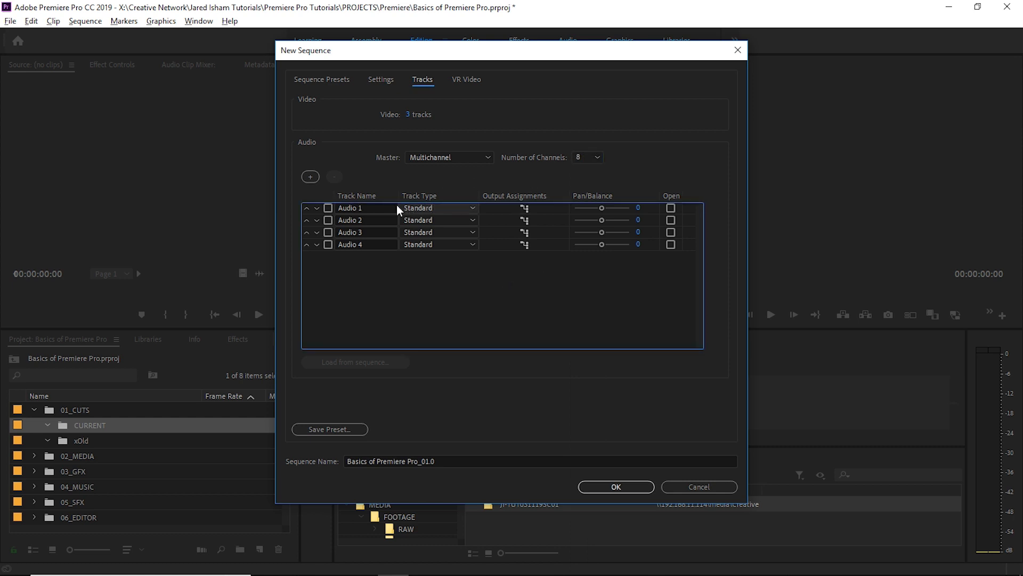
# - Add four standard audio tracks to the new sequence
pyautogui.click(307, 174)
pyautogui.click(309, 178)
pyautogui.click(311, 178)
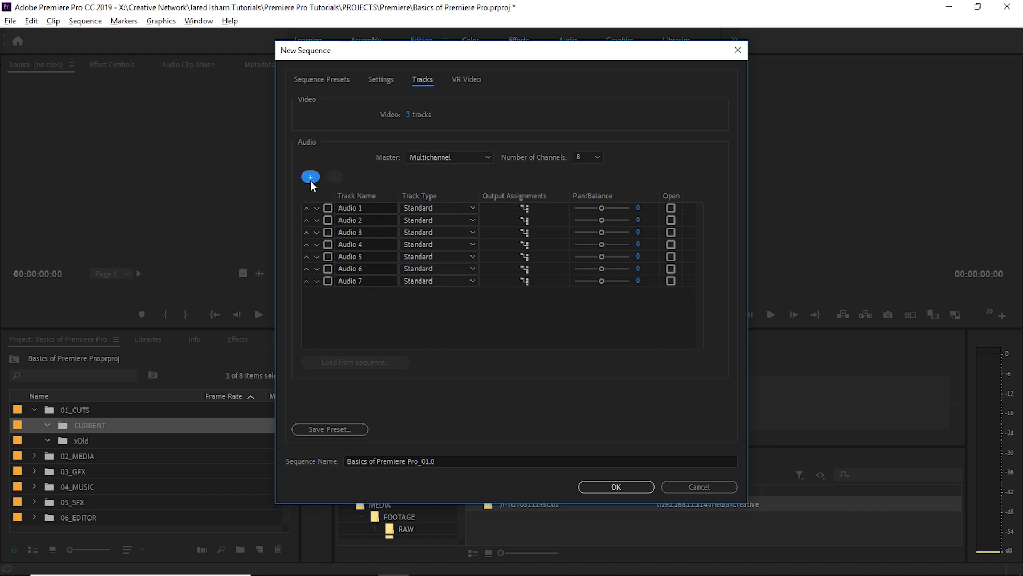
pyautogui.click(312, 178)
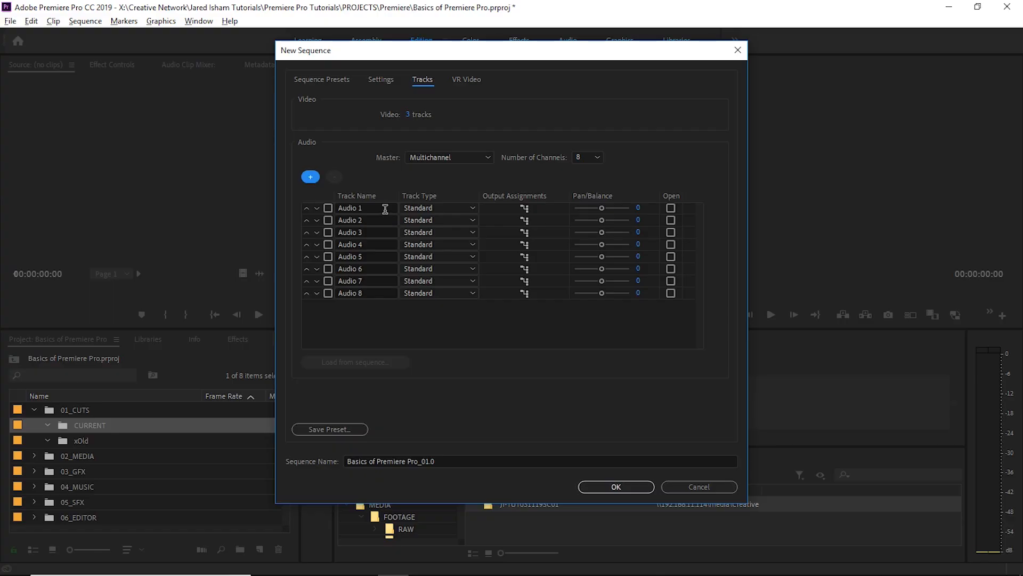
# - Rename the first two audio tracks Dialog L and Dialog R
pyautogui.click(350, 208)
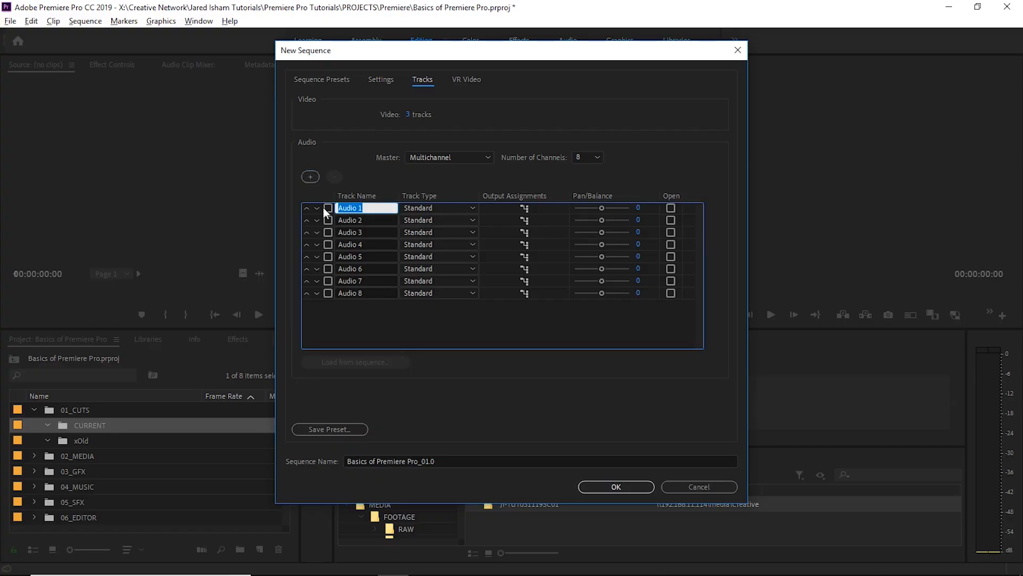
pyautogui.write('Dialog L')
pyautogui.press('Tab')
pyautogui.click(392, 222)
pyautogui.write('Dia')
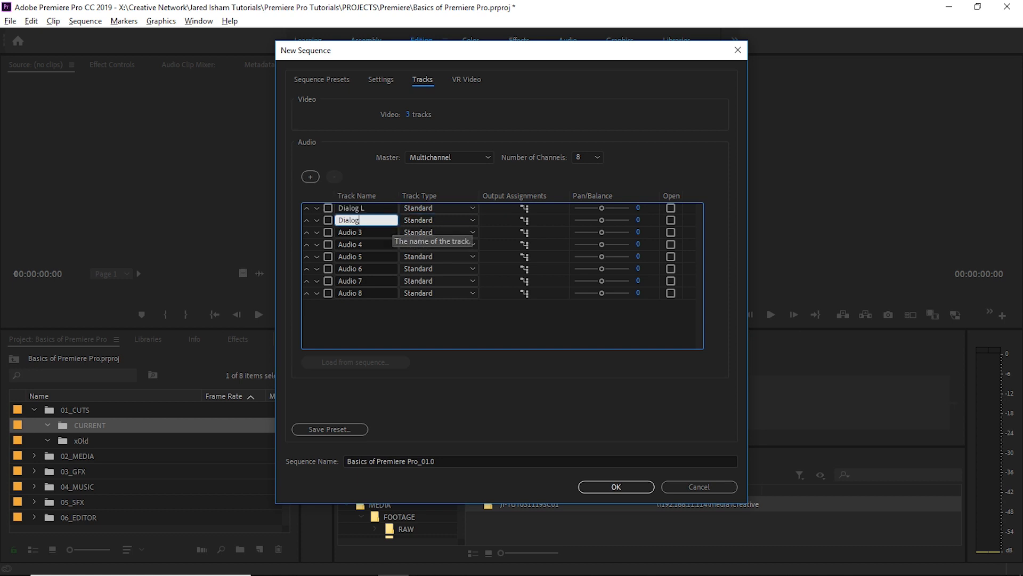
# - Rename the third audio track V.O. and the last two audio tracks Music L and Music R
pyautogui.click(384, 231)
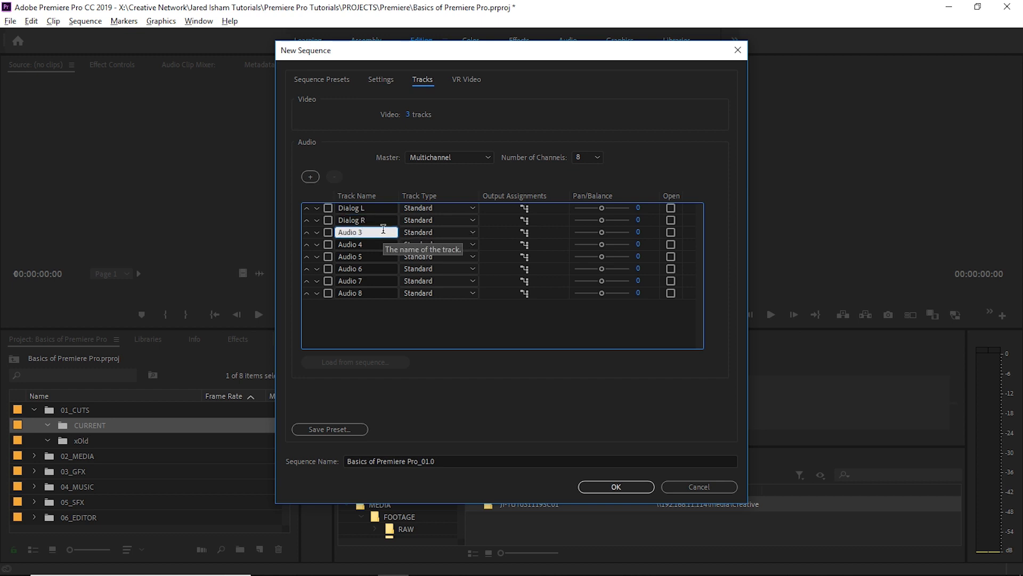
pyautogui.write('c')
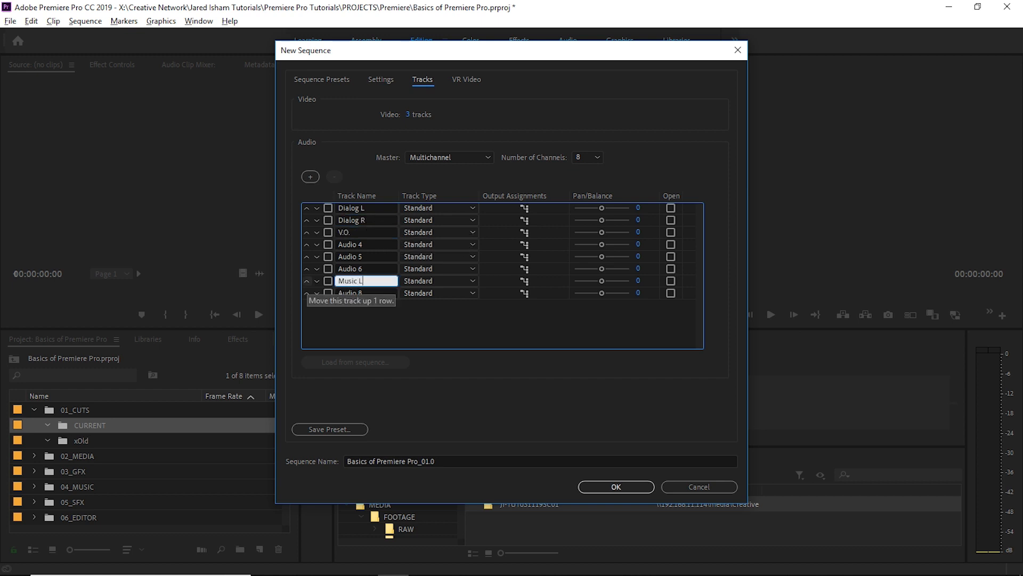
pyautogui.write(' L')
pyautogui.press('Tab')
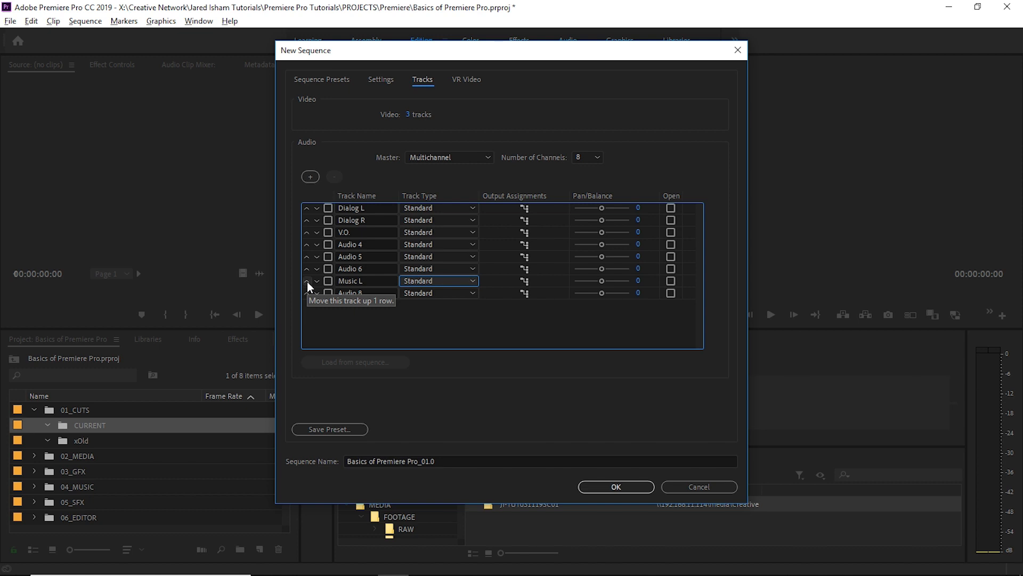
pyautogui.click(397, 293)
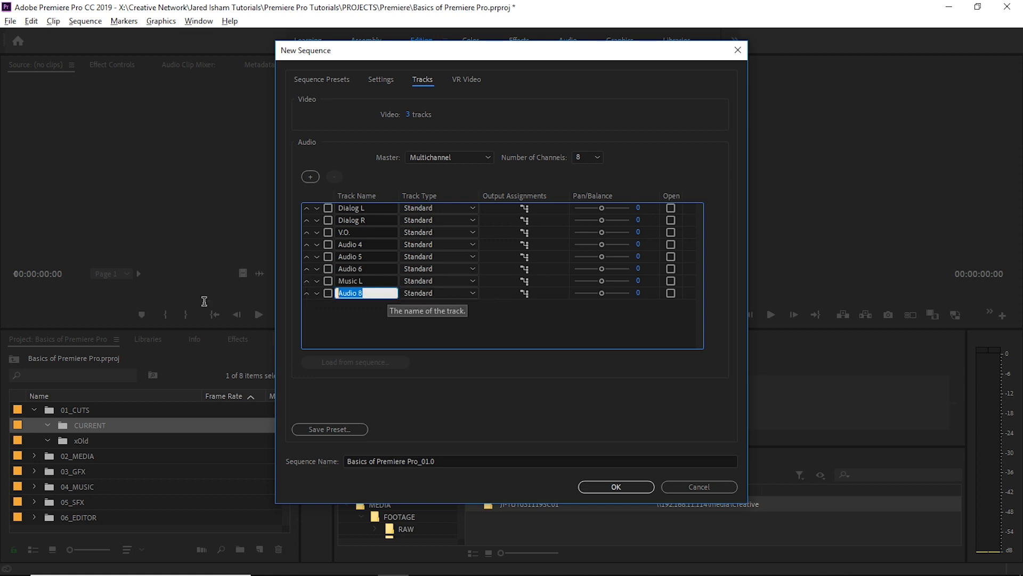
pyautogui.write('Music R')
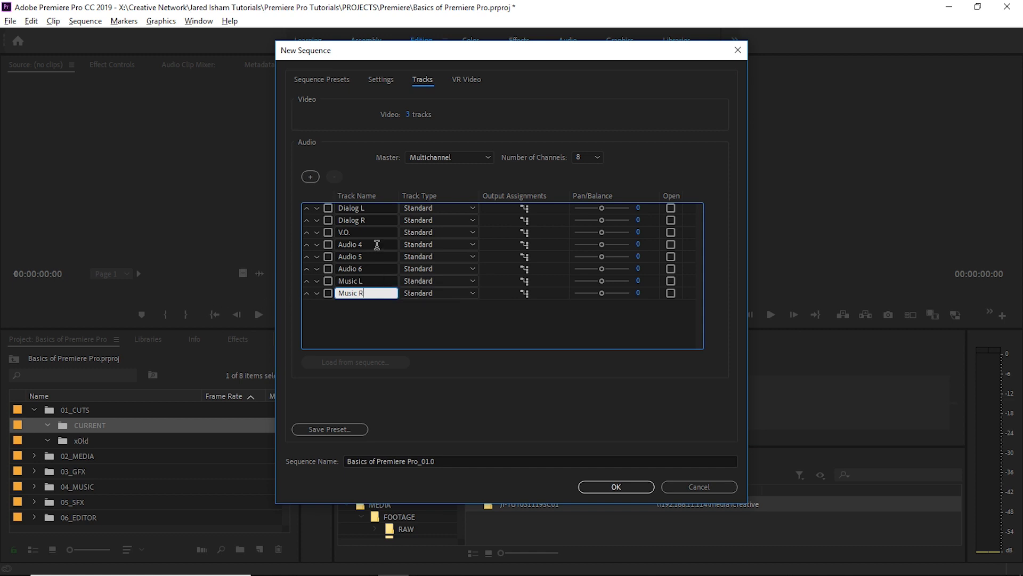
# - Rename the third to sixth audio tracks SFX 1, SFX 2, SFX 3 and SFX 4
pyautogui.click(362, 233)
pyautogui.write('SFX 1')
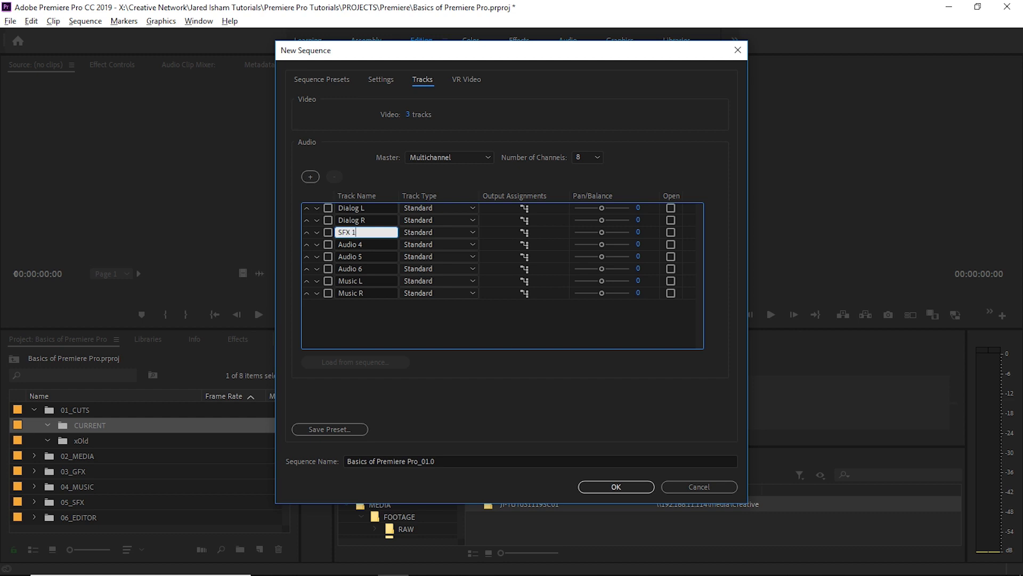
pyautogui.press('Tab')
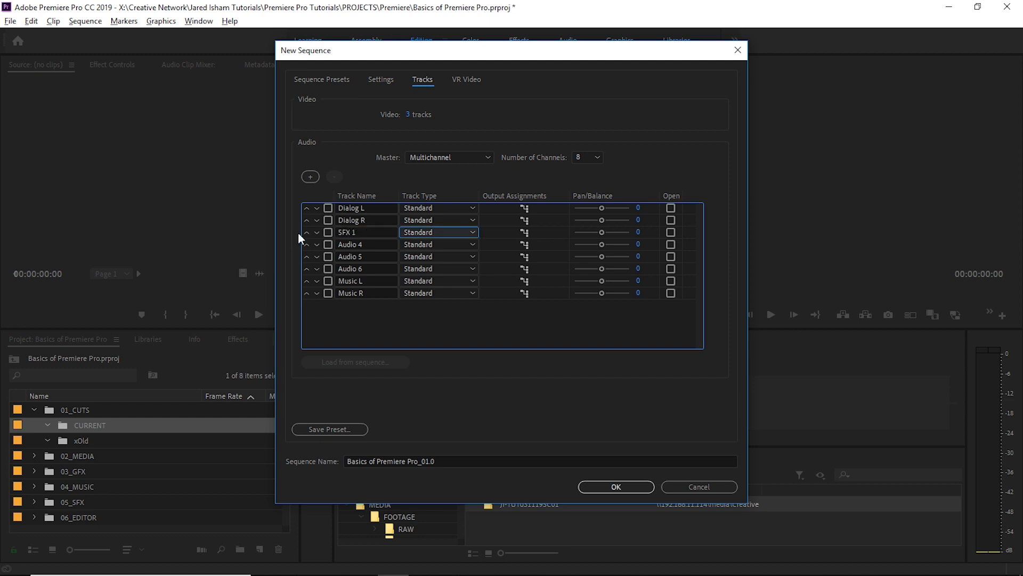
pyautogui.click(365, 244)
pyautogui.write('SF')
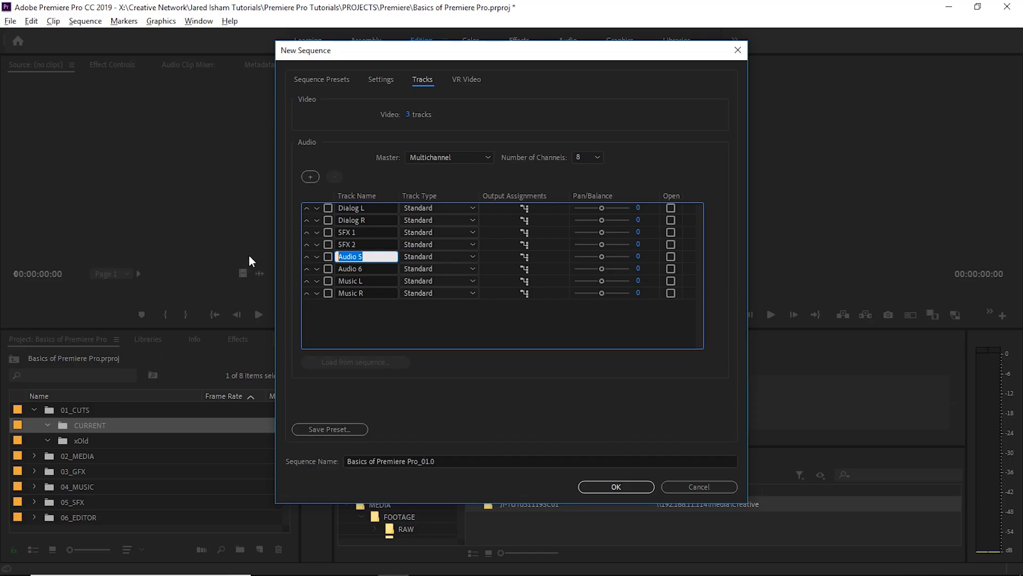
pyautogui.write('SFX 3')
pyautogui.click(344, 269)
pyautogui.write('SFX 4')
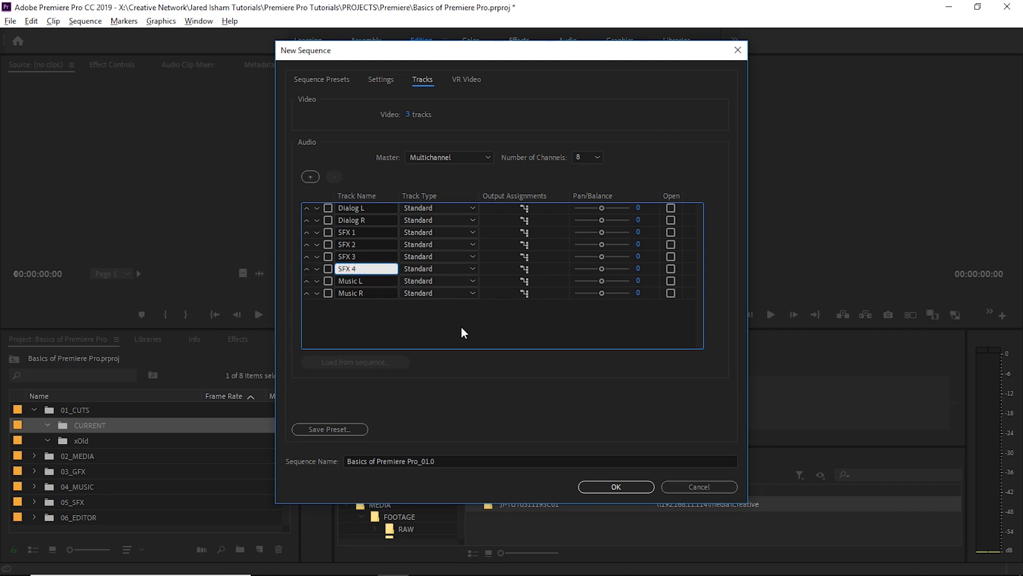
pyautogui.press('Return')
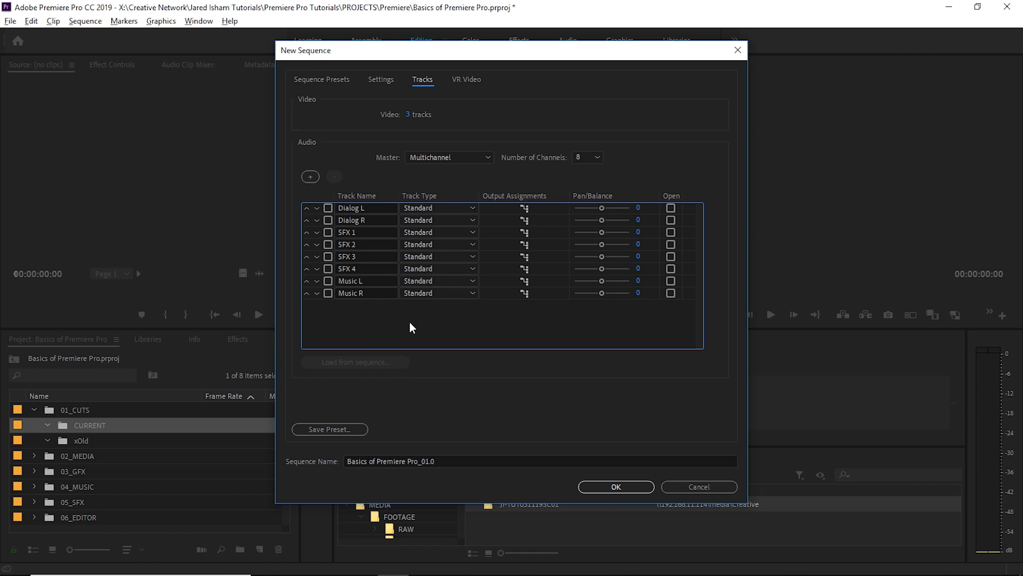
# - Check the output channel assignments of Dialog L and Dialog R and accept them as they are
pyautogui.click(522, 208)
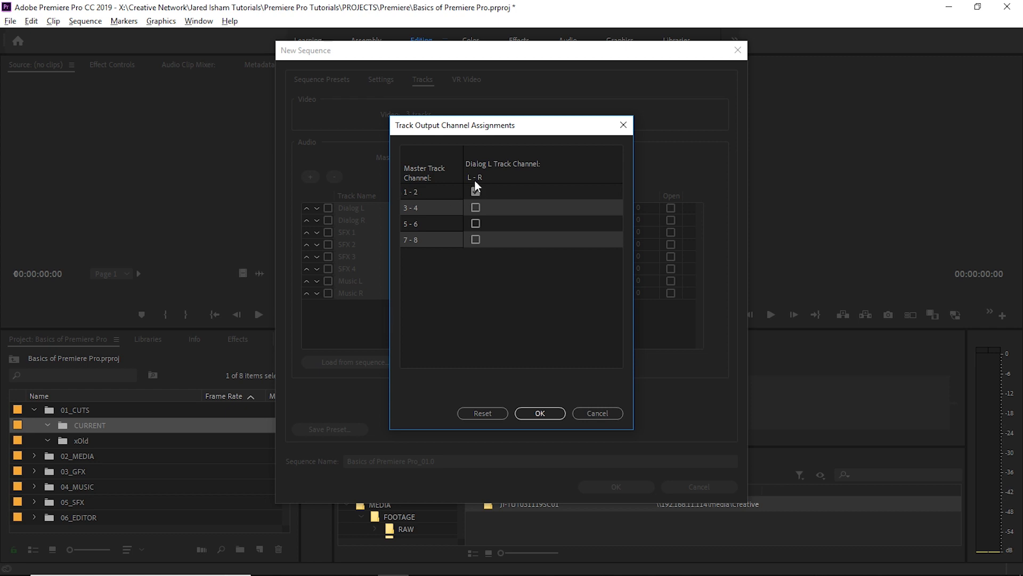
pyautogui.click(535, 411)
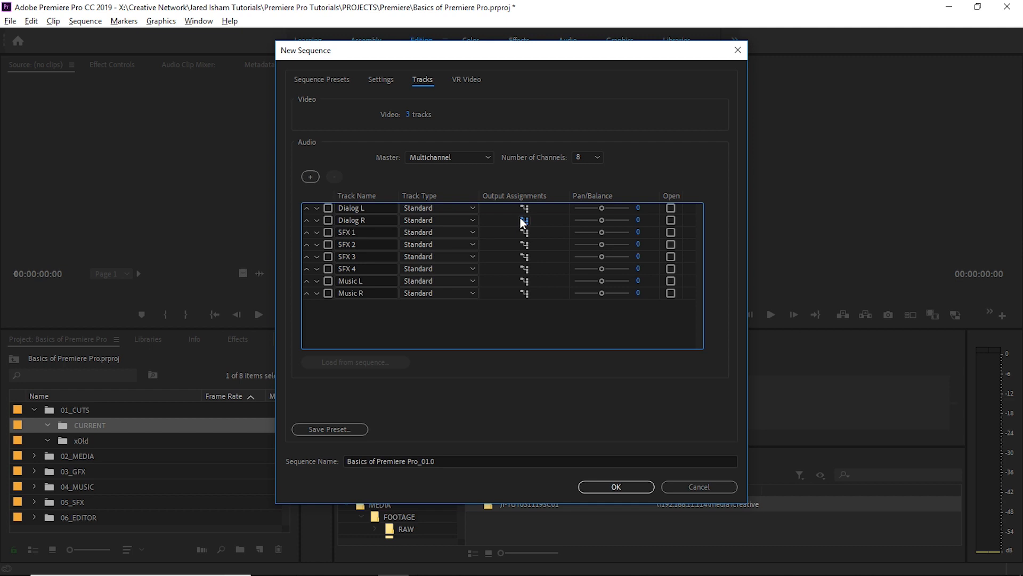
pyautogui.click(521, 218)
pyautogui.click(540, 413)
# - Assign the outputs of SFX 1 and SFX 2 to master channels 3-4 instead of 1-2
pyautogui.click(522, 232)
pyautogui.click(475, 207)
pyautogui.click(476, 191)
pyautogui.click(540, 413)
pyautogui.click(523, 244)
pyautogui.click(475, 209)
pyautogui.click(476, 193)
pyautogui.click(538, 413)
# - Assign the outputs of SFX 3 and SFX 4 to master channels 5-6 instead of 1-2
pyautogui.click(523, 258)
pyautogui.click(476, 225)
pyautogui.click(475, 192)
pyautogui.click(537, 413)
pyautogui.click(524, 271)
pyautogui.click(475, 225)
pyautogui.click(475, 193)
pyautogui.click(533, 413)
# - Assign the output of Music L to master channels 7-8 instead of 1-2
pyautogui.click(524, 281)
pyautogui.click(474, 240)
pyautogui.click(475, 192)
pyautogui.click(538, 413)
# - Pan Dialog L, SFX 1, SFX 3 and Music L to -100, and Dialog R, SFX 2, SFX 4 and Music R to 100
pyautogui.moveTo(602, 208); pyautogui.dragTo(428, 230)
pyautogui.moveTo(602, 231); pyautogui.dragTo(523, 242)
pyautogui.moveTo(600, 256); pyautogui.dragTo(538, 265)
pyautogui.moveTo(602, 269); pyautogui.dragTo(750, 264)
pyautogui.moveTo(602, 281); pyautogui.dragTo(538, 288)
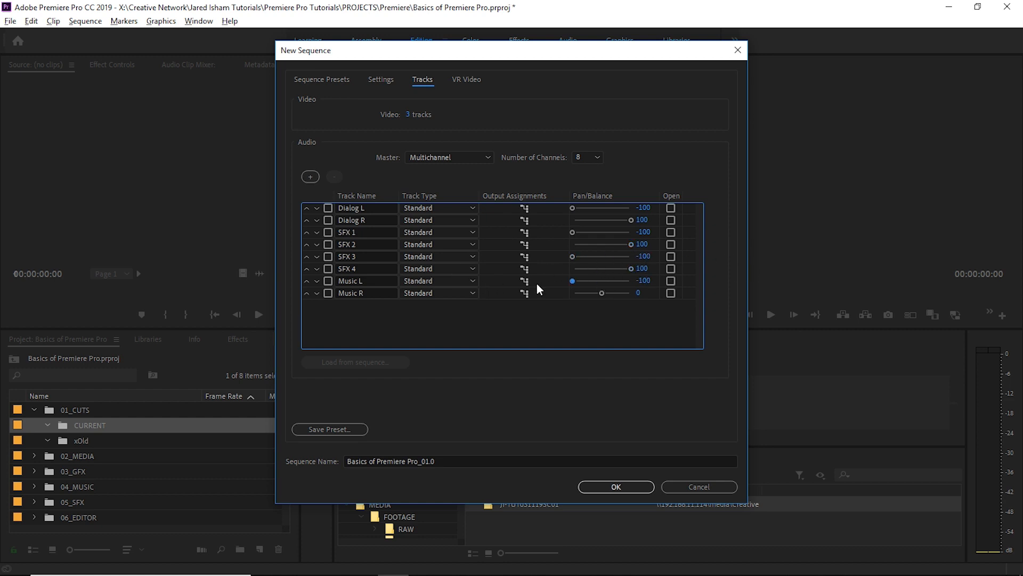
pyautogui.moveTo(606, 292); pyautogui.dragTo(746, 294)
# - Set the sequence's audio master to Stereo
pyautogui.click(459, 156)
pyautogui.press('Escape')
pyautogui.click(452, 170)
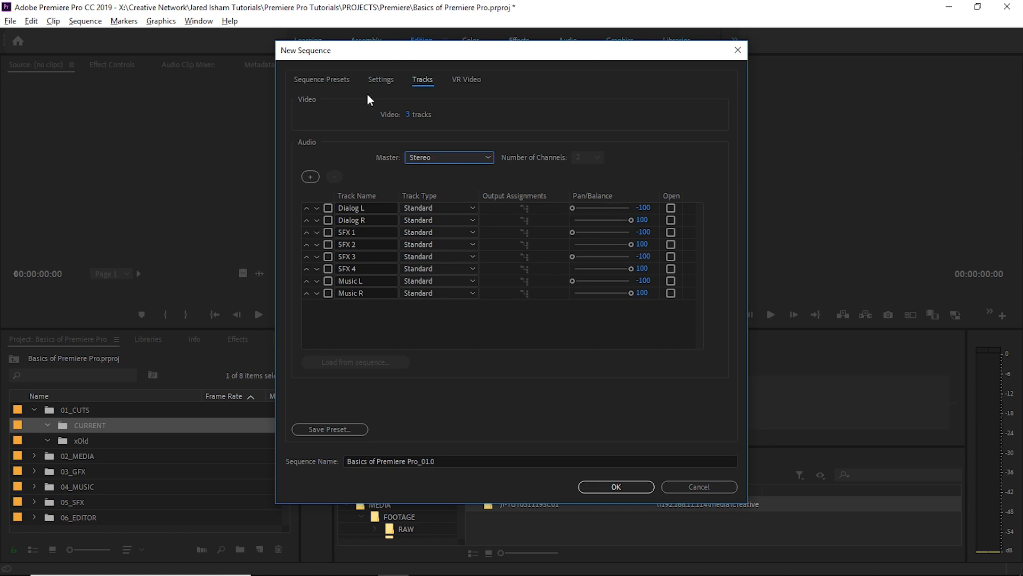
pyautogui.click(383, 78)
pyautogui.click(420, 100)
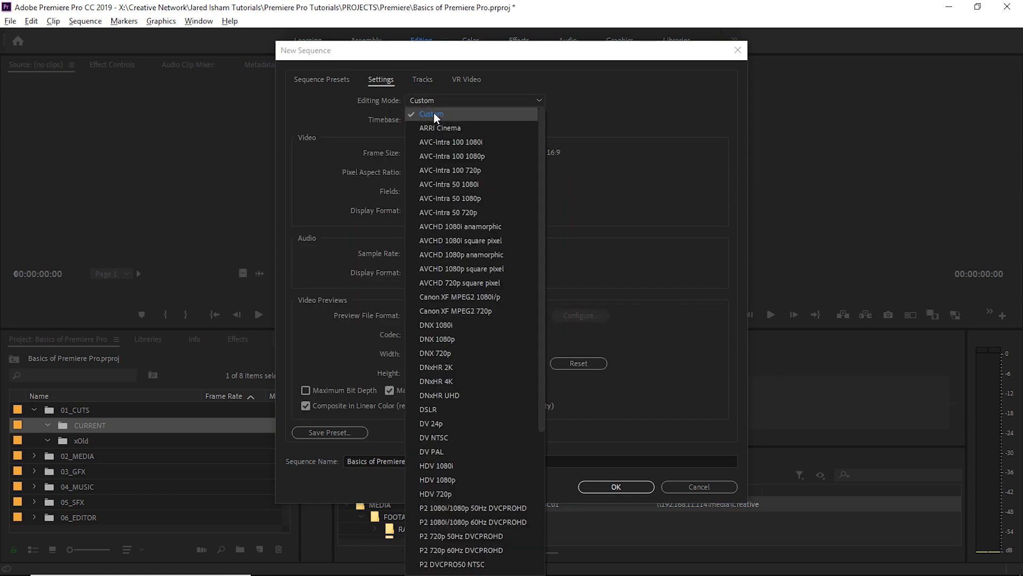
pyautogui.click(430, 108)
pyautogui.click(422, 79)
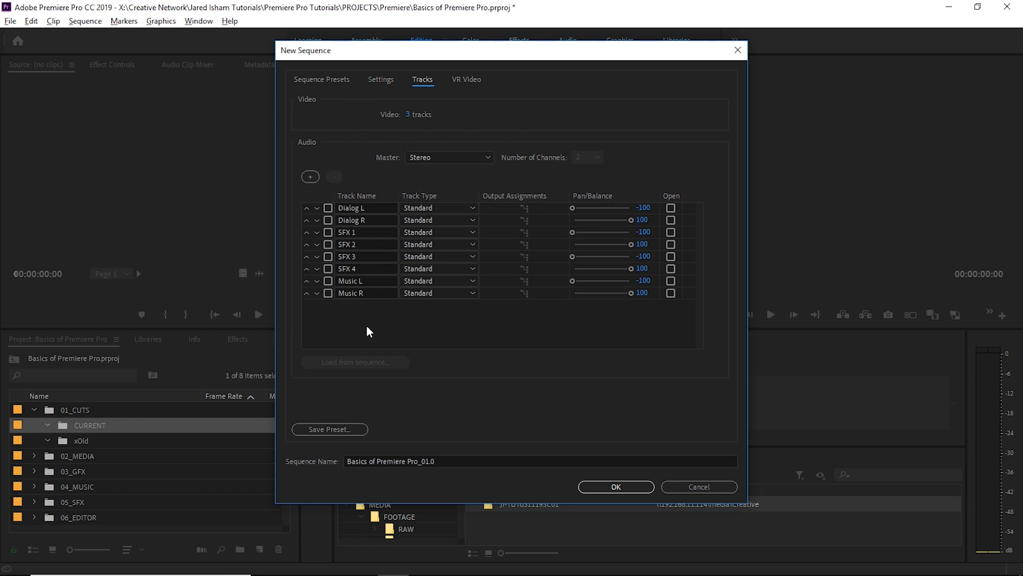
# - Set the pan/balance of all eight audio tracks to 0
pyautogui.click(630, 220)
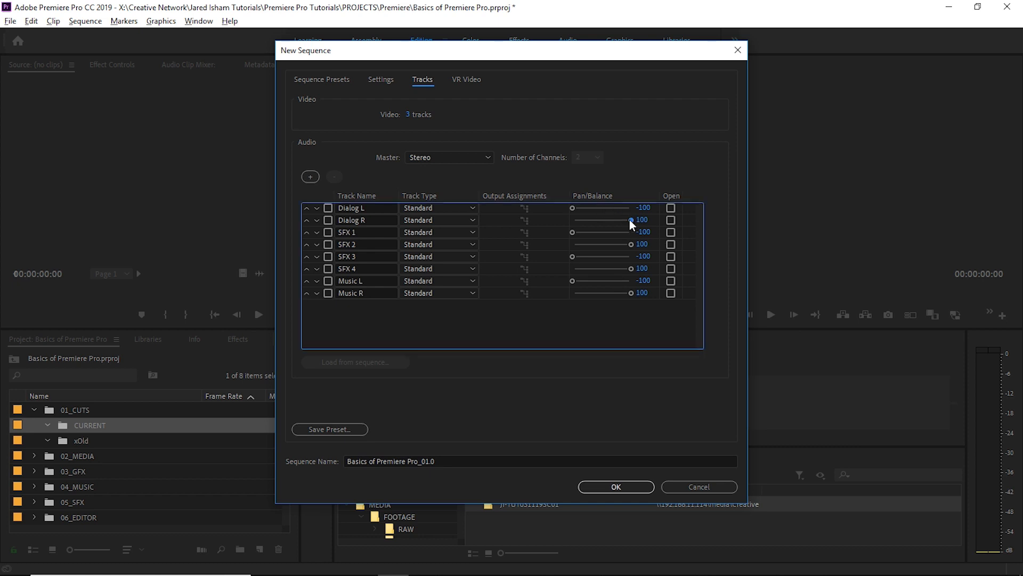
pyautogui.click(644, 208)
pyautogui.write('0')
pyautogui.press('Return')
pyautogui.click(645, 220)
pyautogui.write('0')
pyautogui.click(646, 234)
pyautogui.write('0')
pyautogui.click(648, 248)
pyautogui.click(648, 244)
pyautogui.write('0')
pyautogui.click(644, 257)
pyautogui.write('0')
pyautogui.click(643, 269)
pyautogui.write('0')
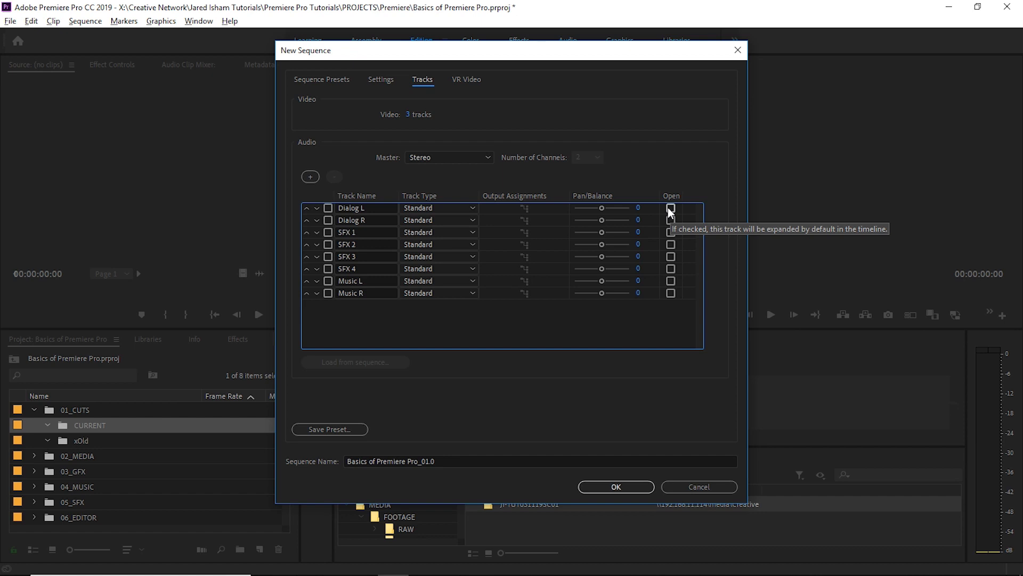
pyautogui.click(670, 208)
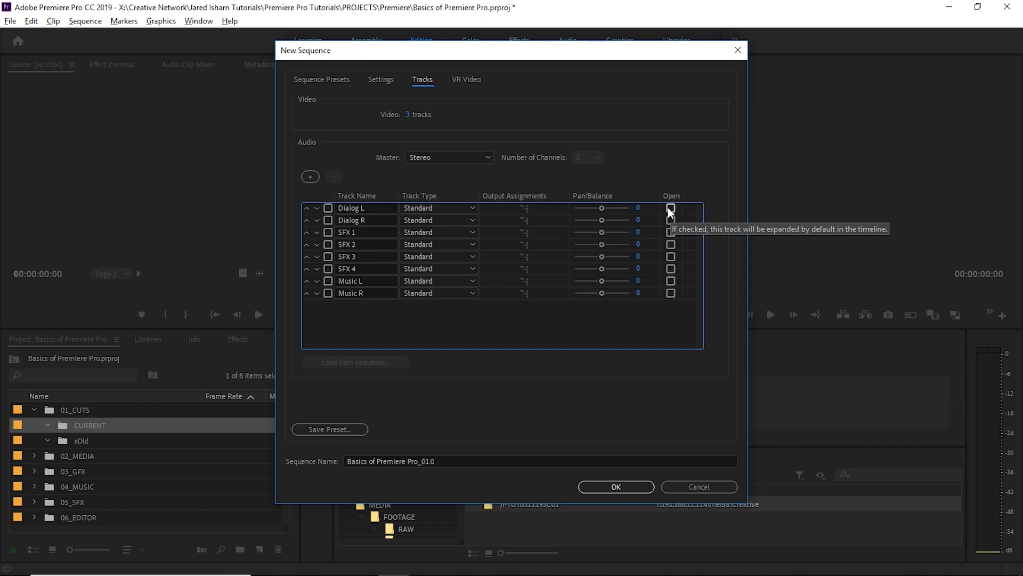